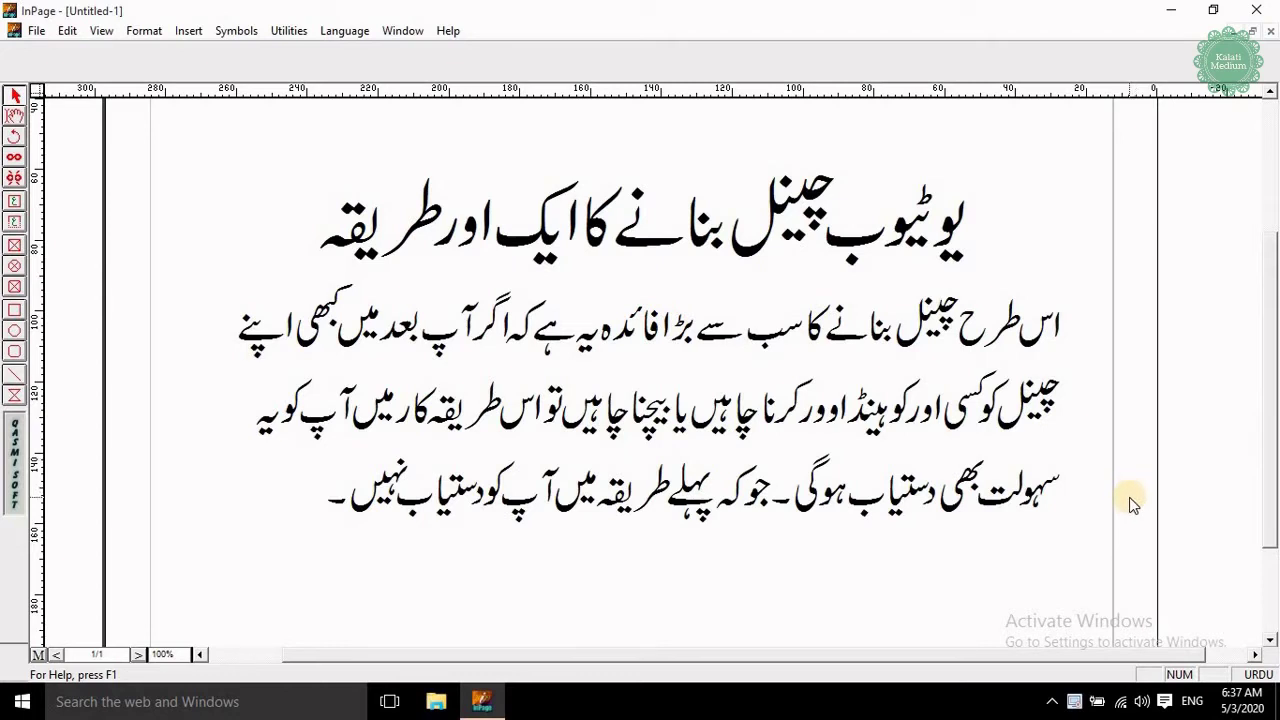
# Switch to Chrome, subscribe to the Kalati Medium YouTube channel and set its notifications to All
pyautogui.click(503, 707)
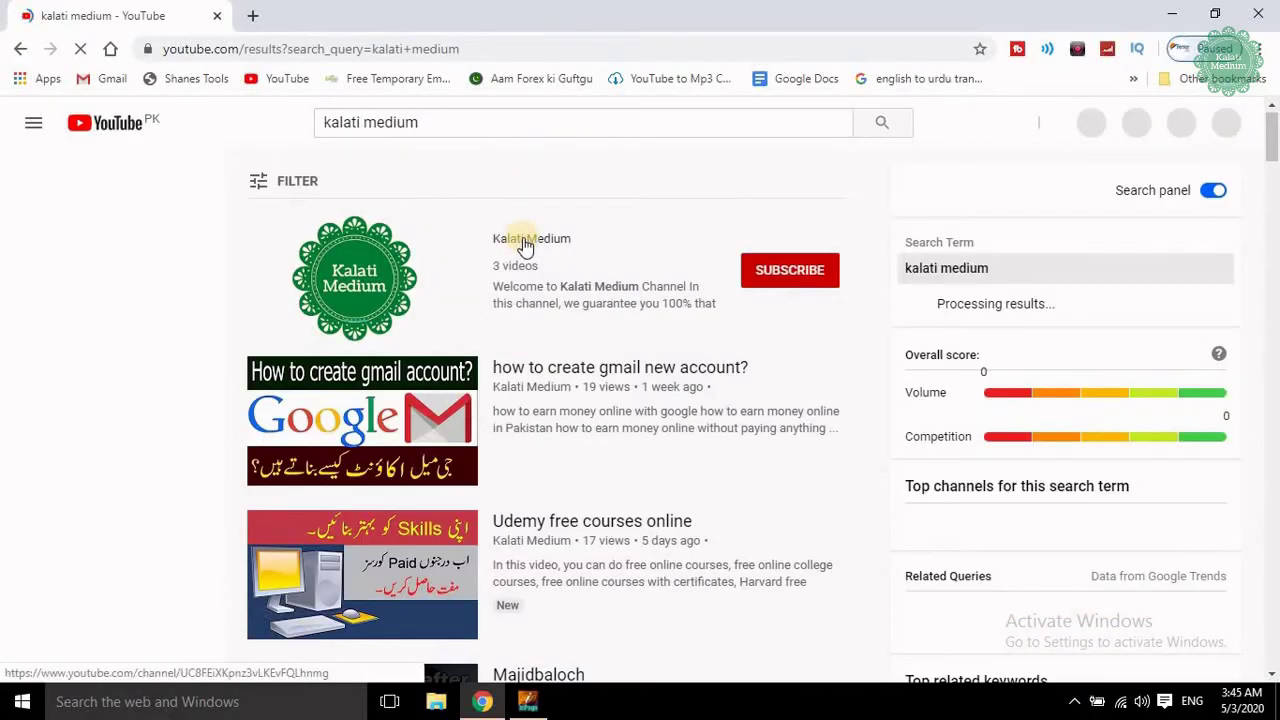
pyautogui.click(524, 244)
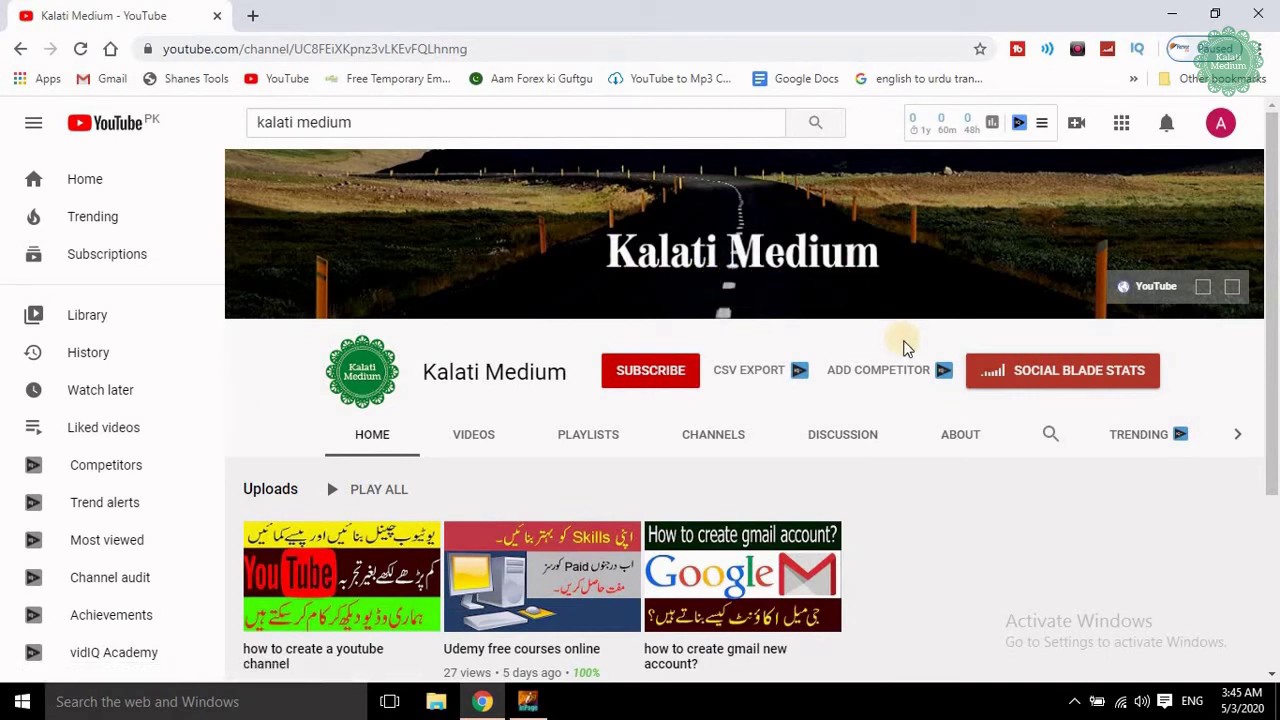
pyautogui.click(657, 376)
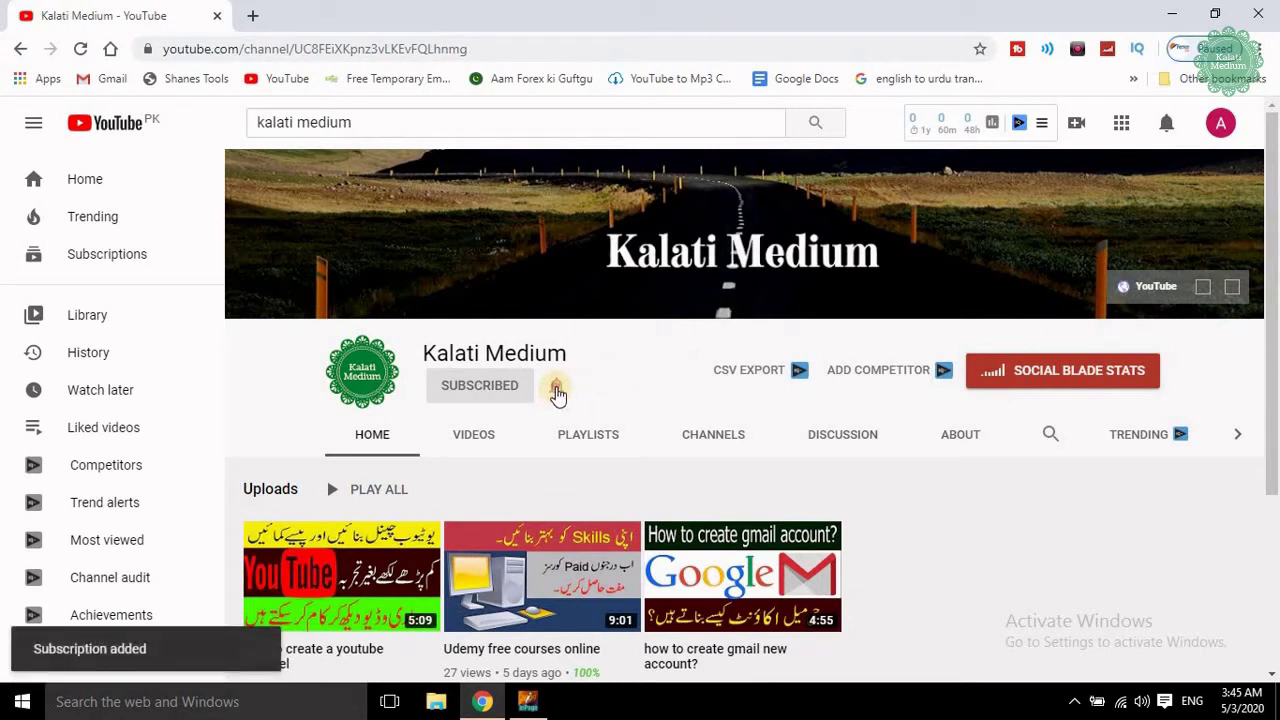
pyautogui.click(557, 389)
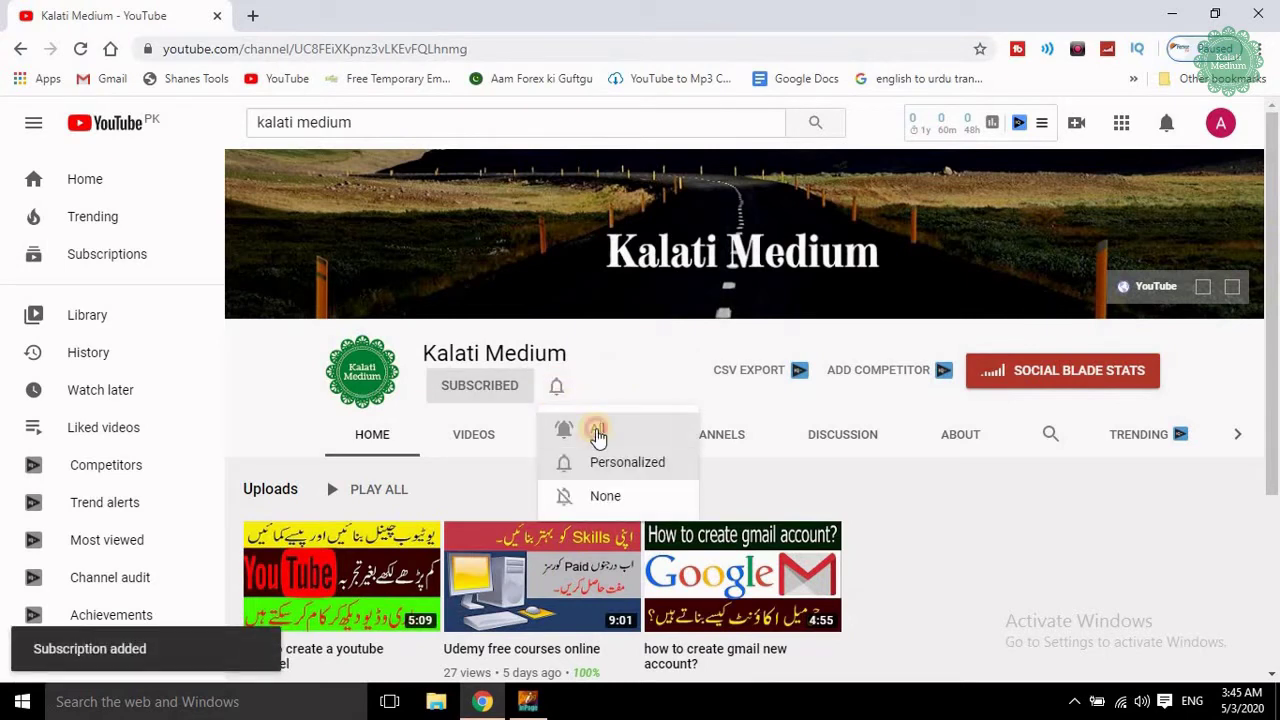
pyautogui.click(597, 433)
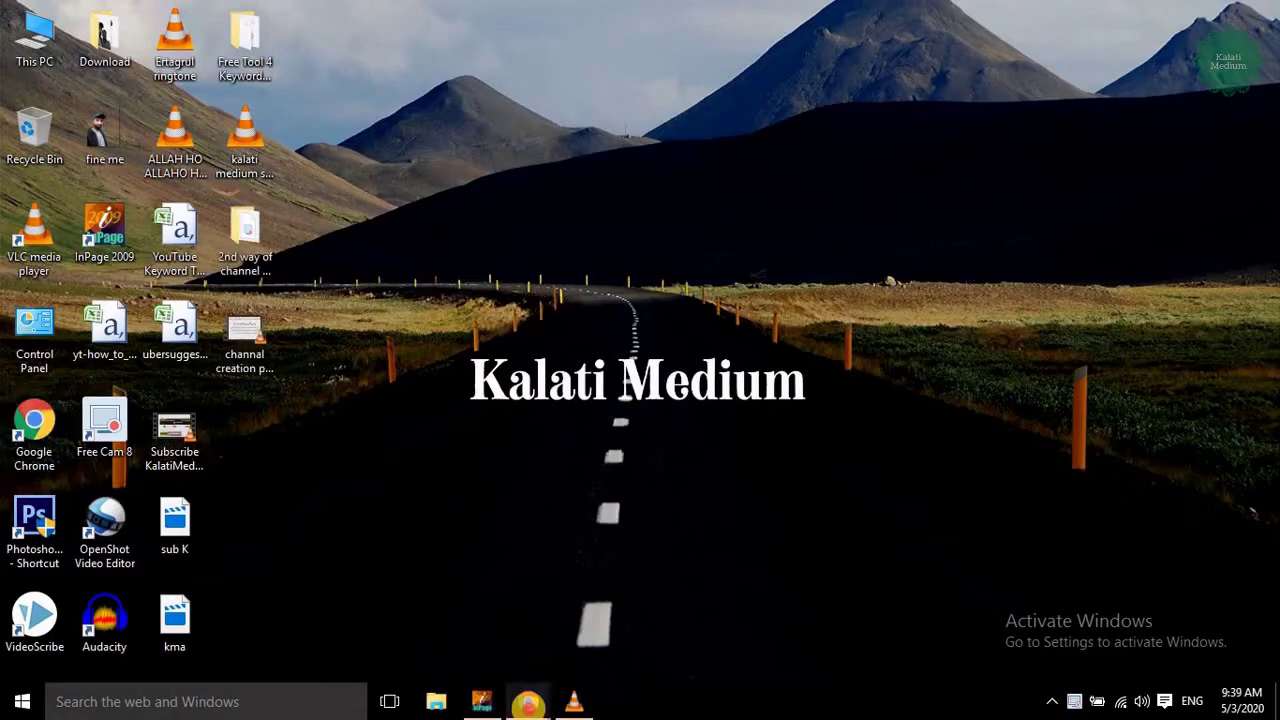
# Open YouTube in a Chrome window and go to YouTube Studio from the account options to begin channel creation
pyautogui.moveTo(528, 700)
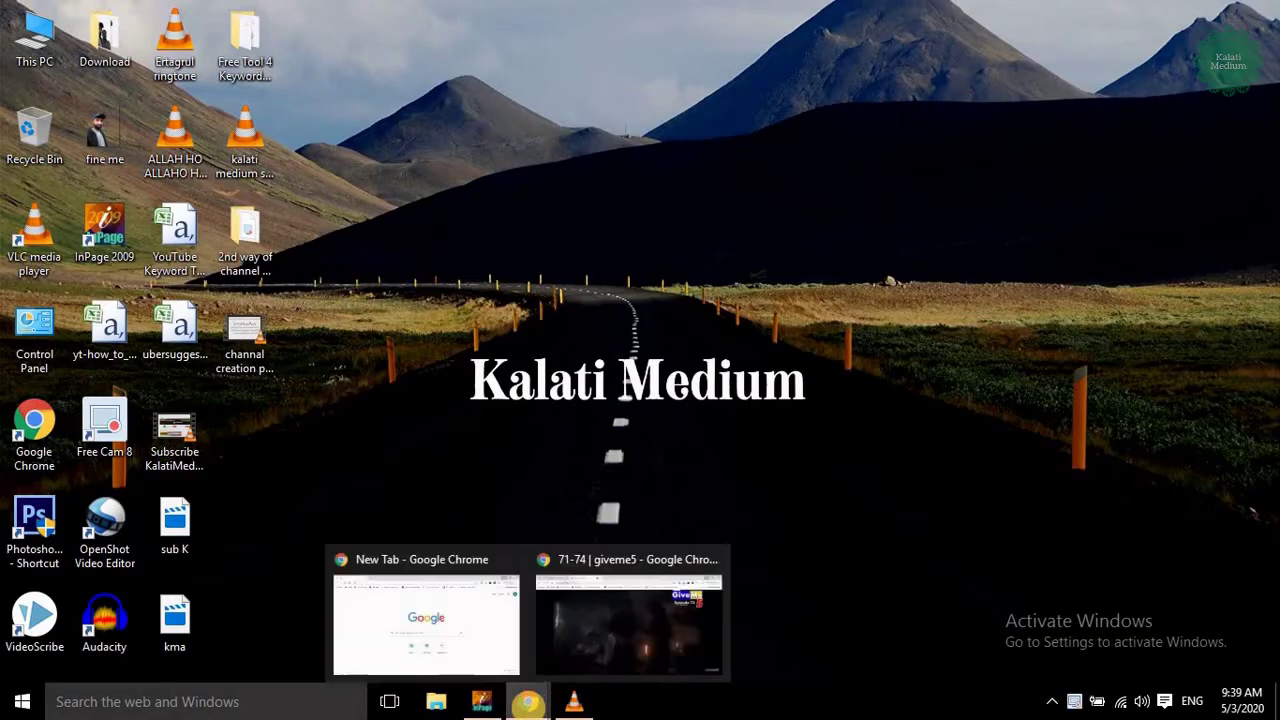
pyautogui.click(459, 628)
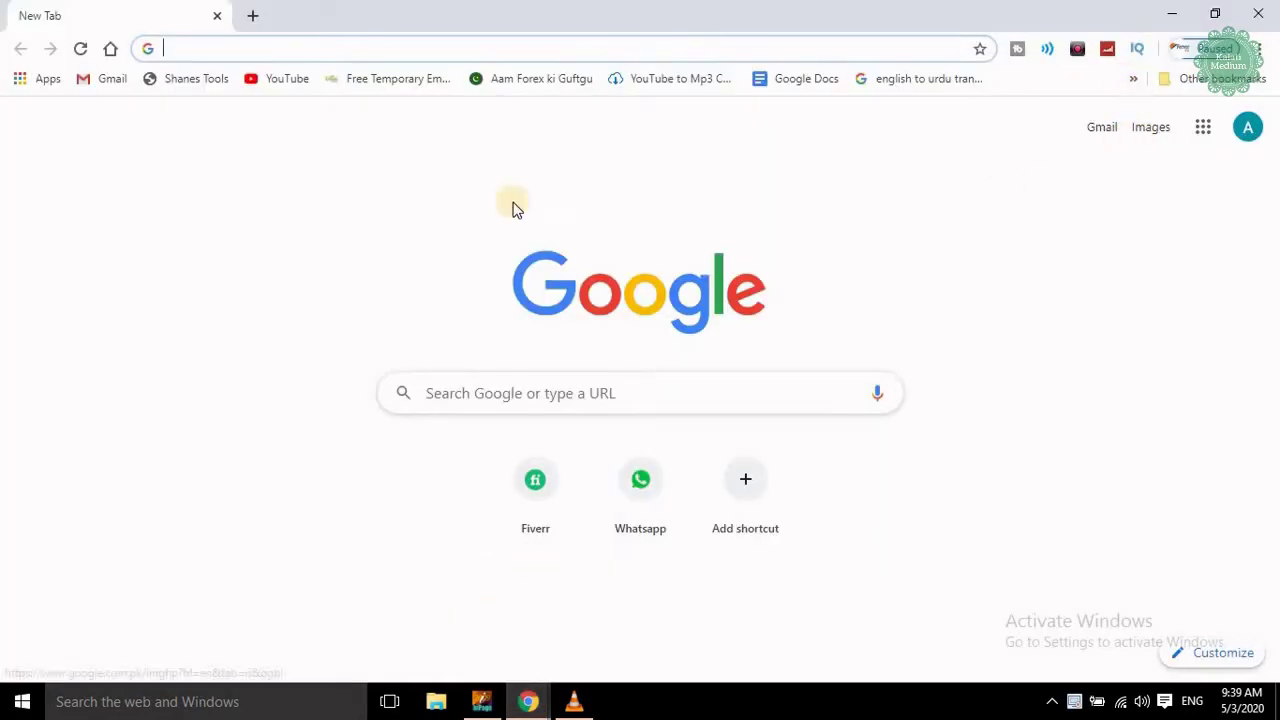
pyautogui.click(265, 80)
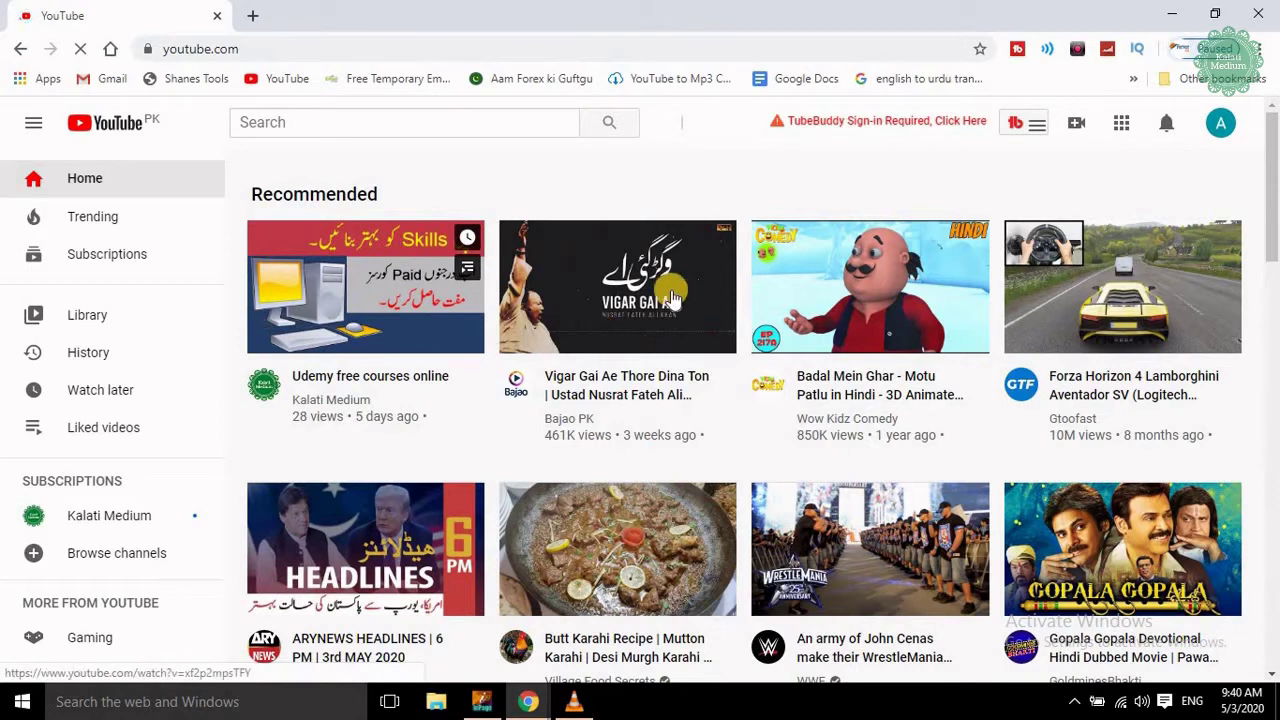
pyautogui.click(1221, 124)
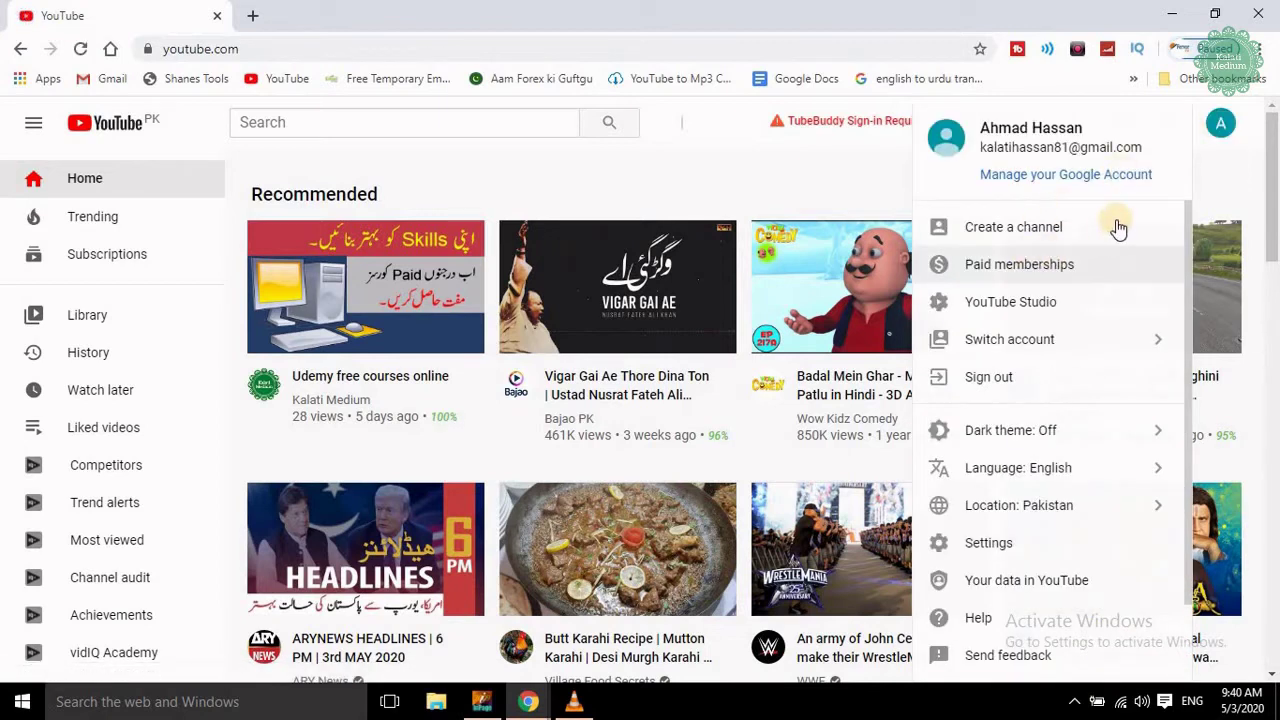
pyautogui.tripleClick(946, 232)
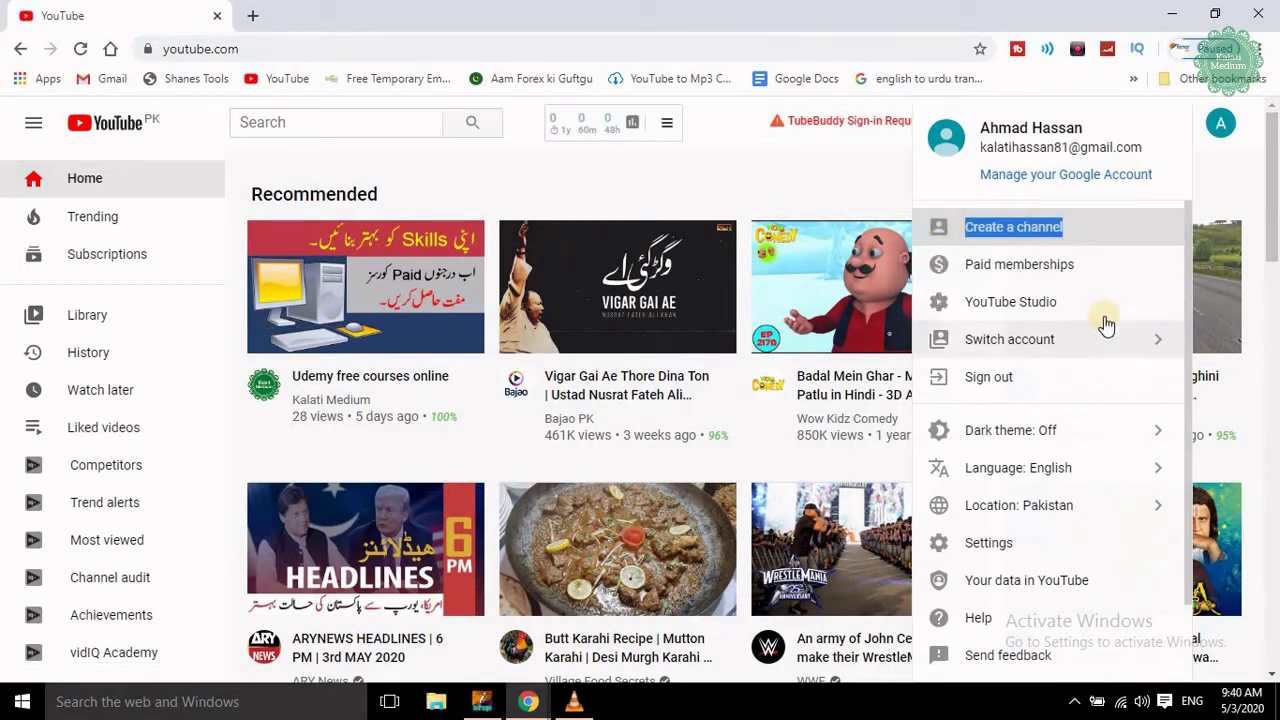
pyautogui.click(1019, 317)
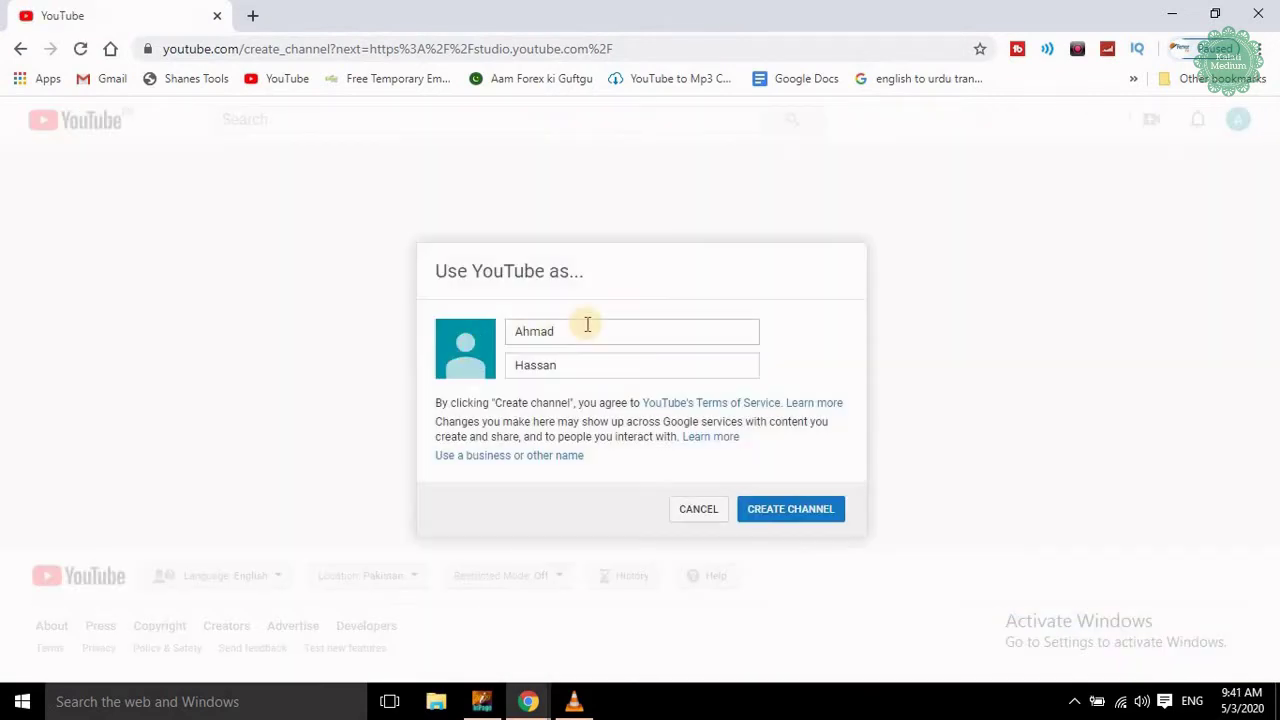
# Replace the first and last names with Main and Channel and create the channel
pyautogui.moveTo(585, 325); pyautogui.dragTo(466, 345)
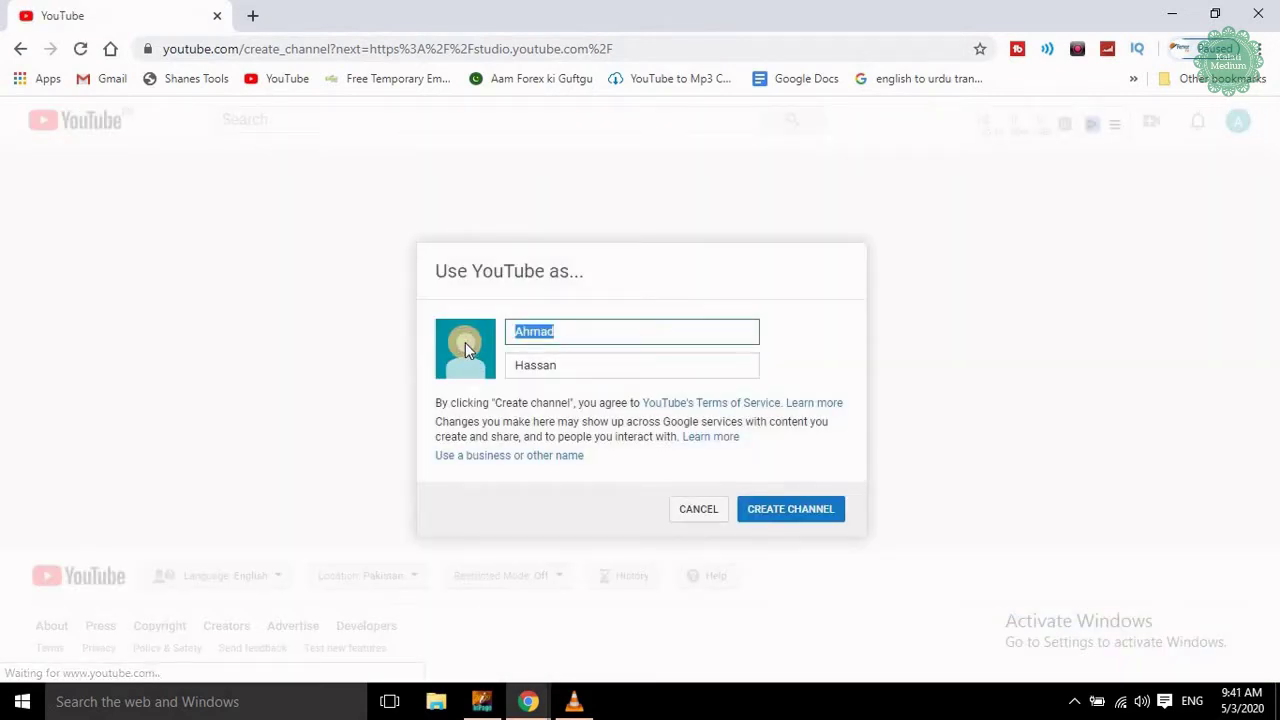
pyautogui.write('Main')
pyautogui.press('Tab')
pyautogui.write('Channel')
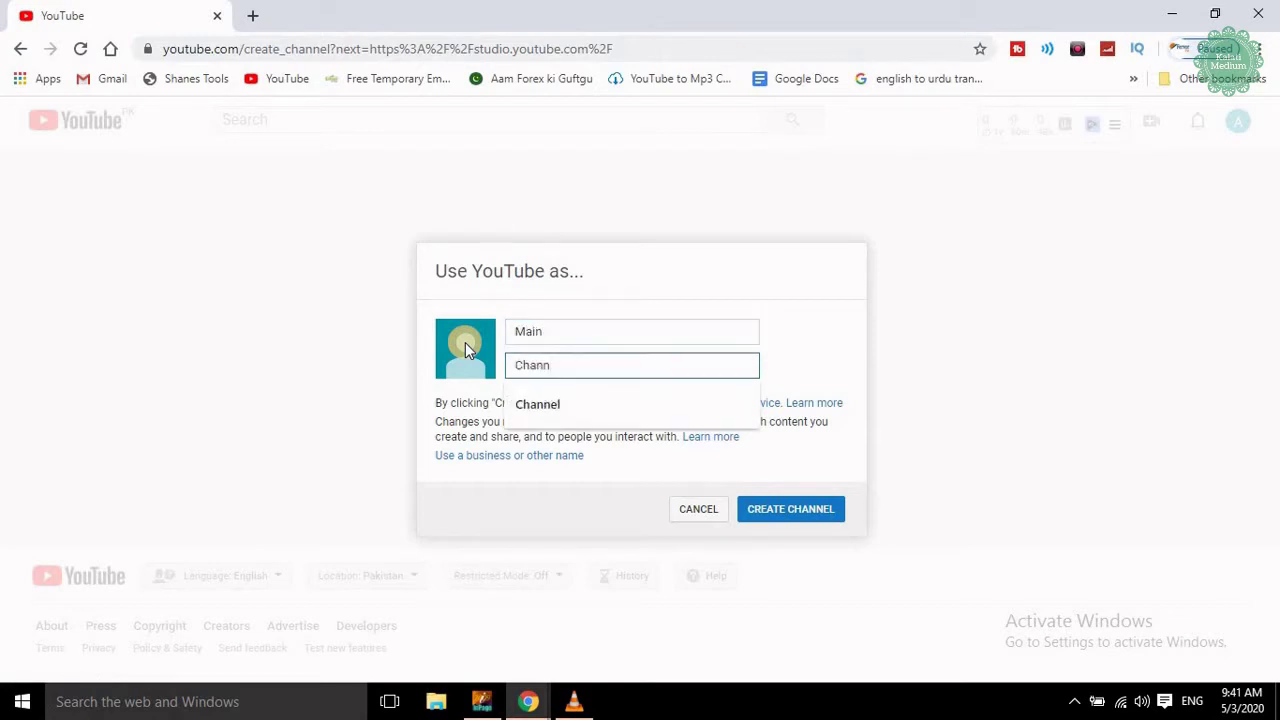
pyautogui.click(779, 513)
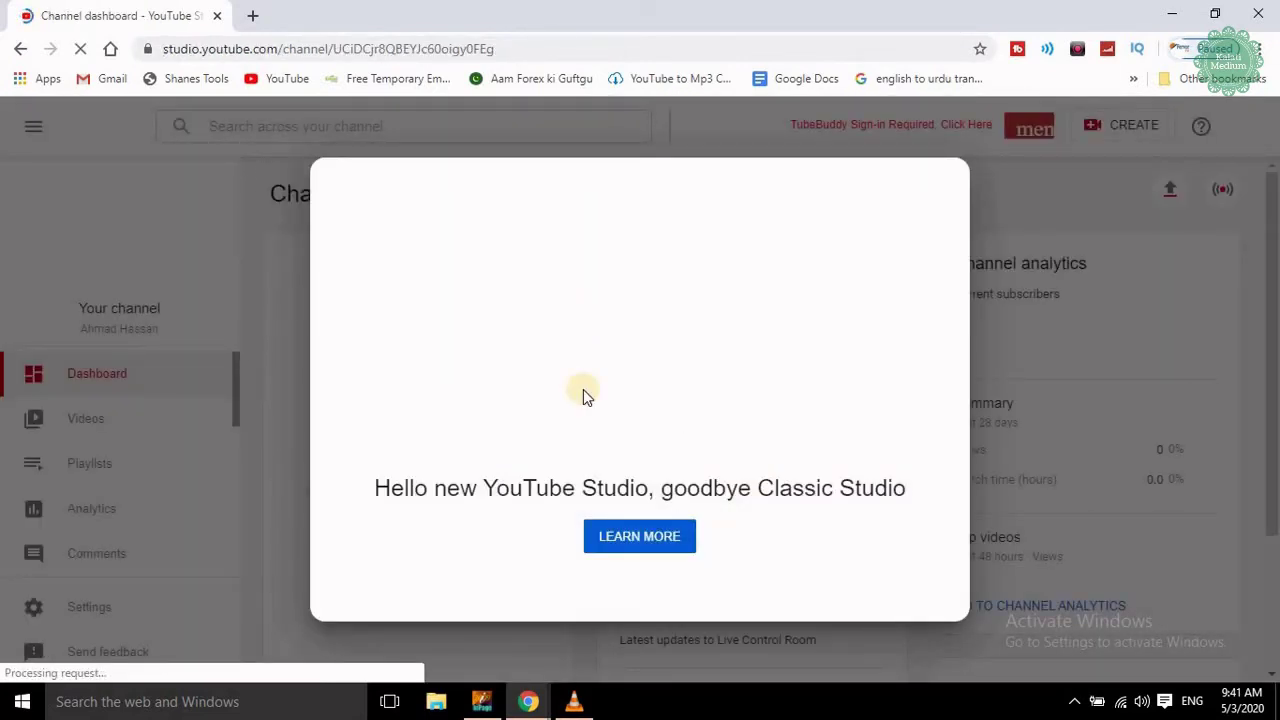
# Look at the new YouTube Studio introduction video, close it and dismiss the Grow your team tip
pyautogui.click(632, 540)
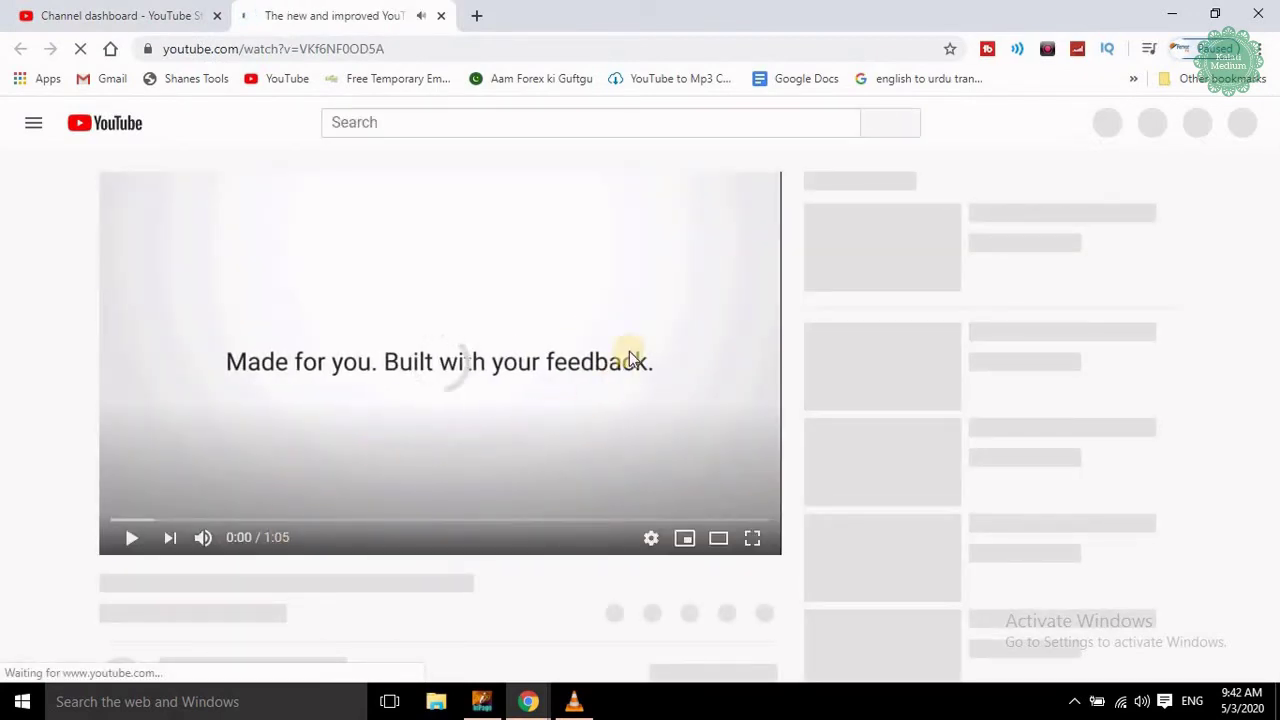
pyautogui.click(442, 16)
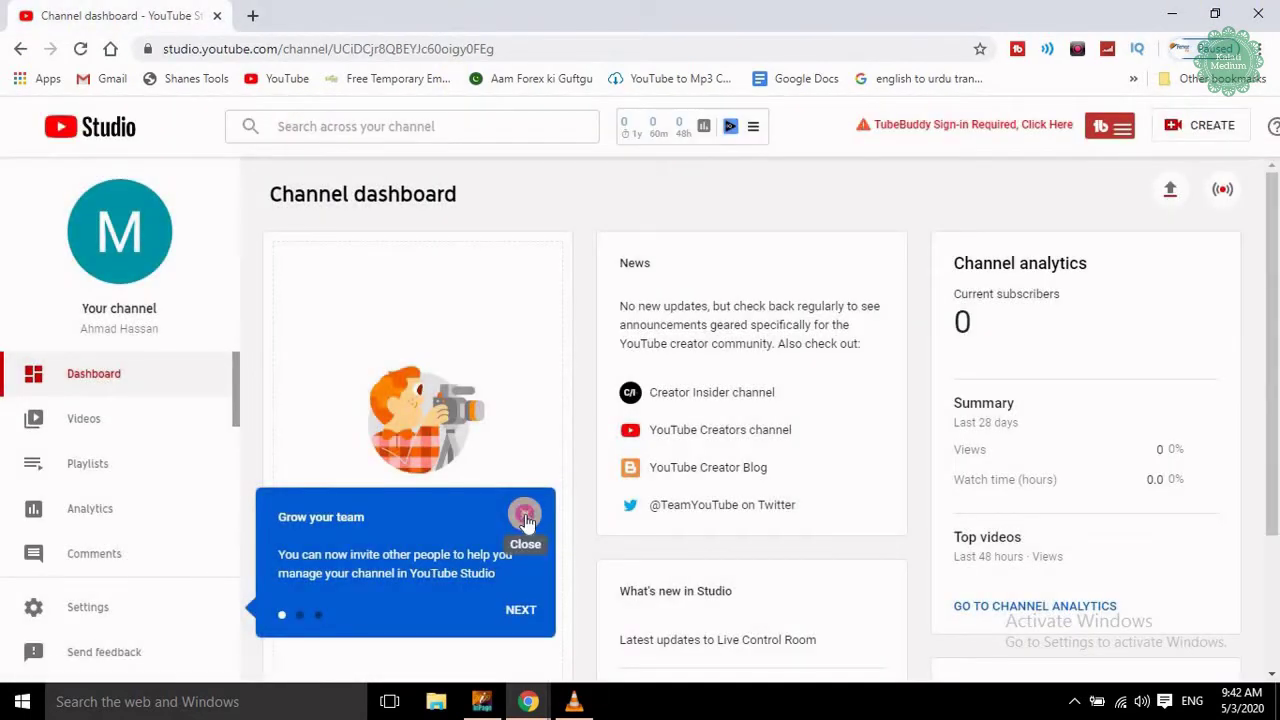
pyautogui.click(525, 514)
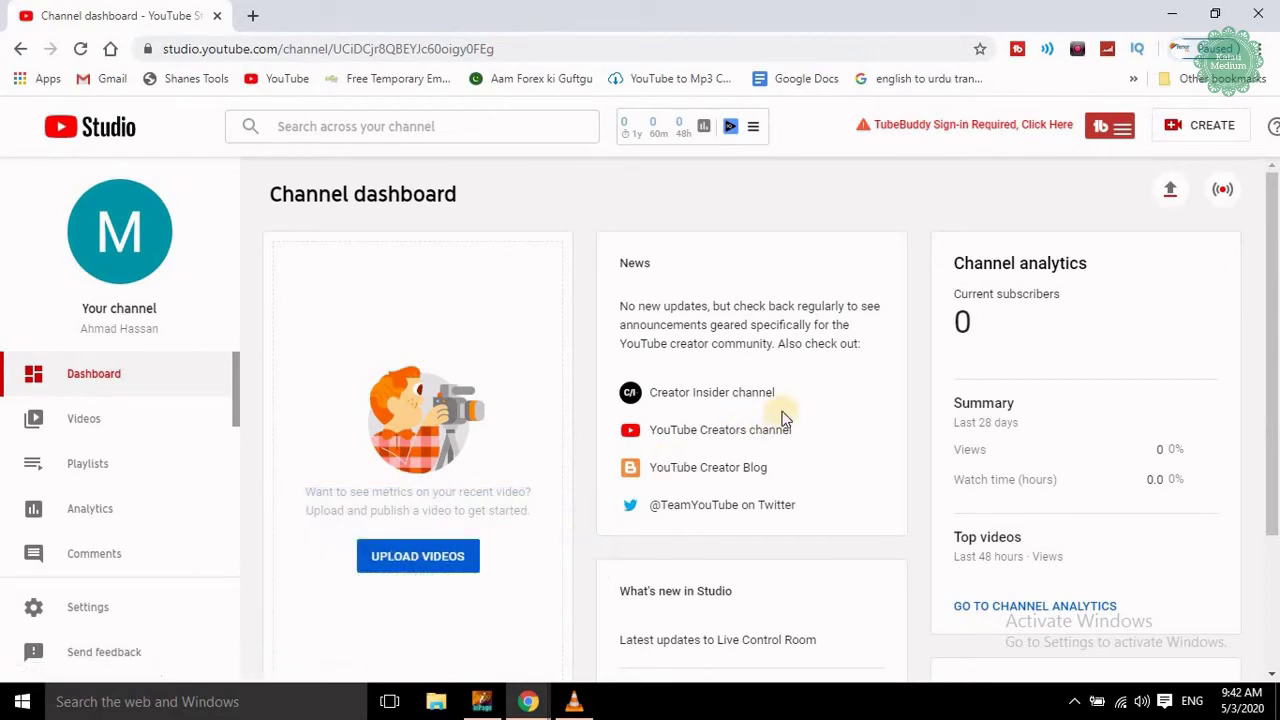
# Open the channel's basic info in the Studio settings and go to its channel customization page
pyautogui.scroll(-2, 763, 583)
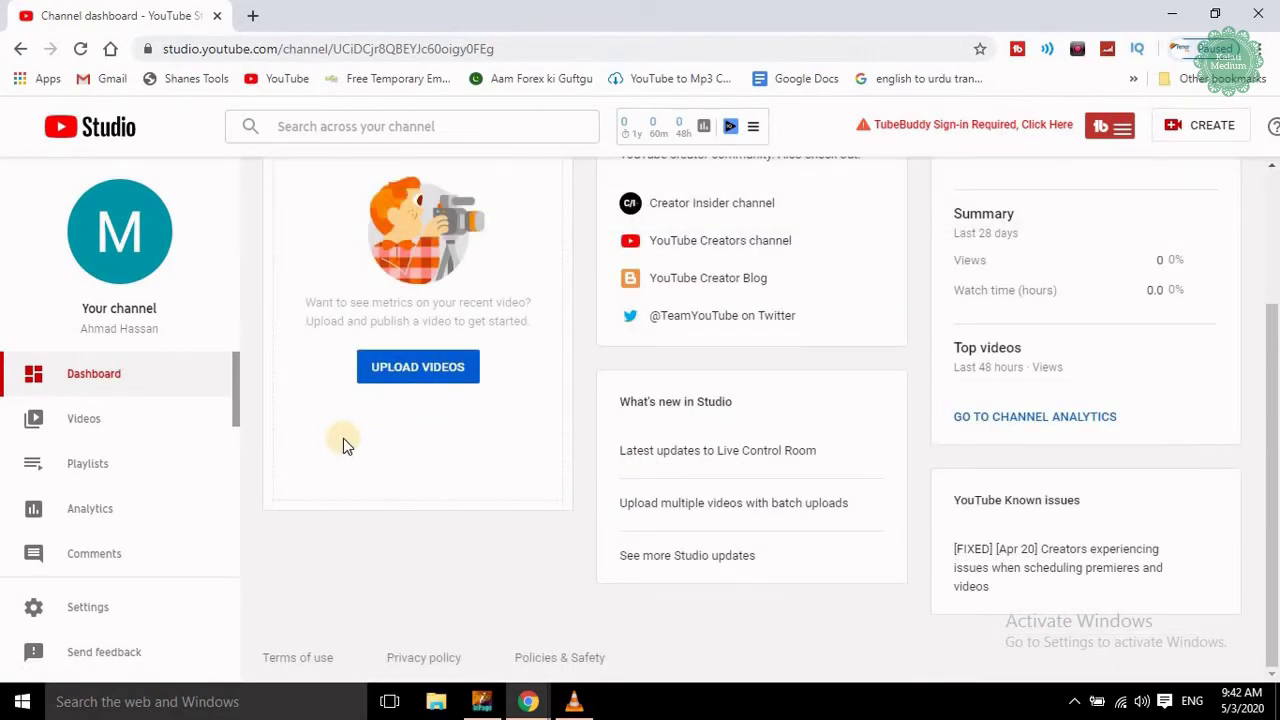
pyautogui.click(90, 608)
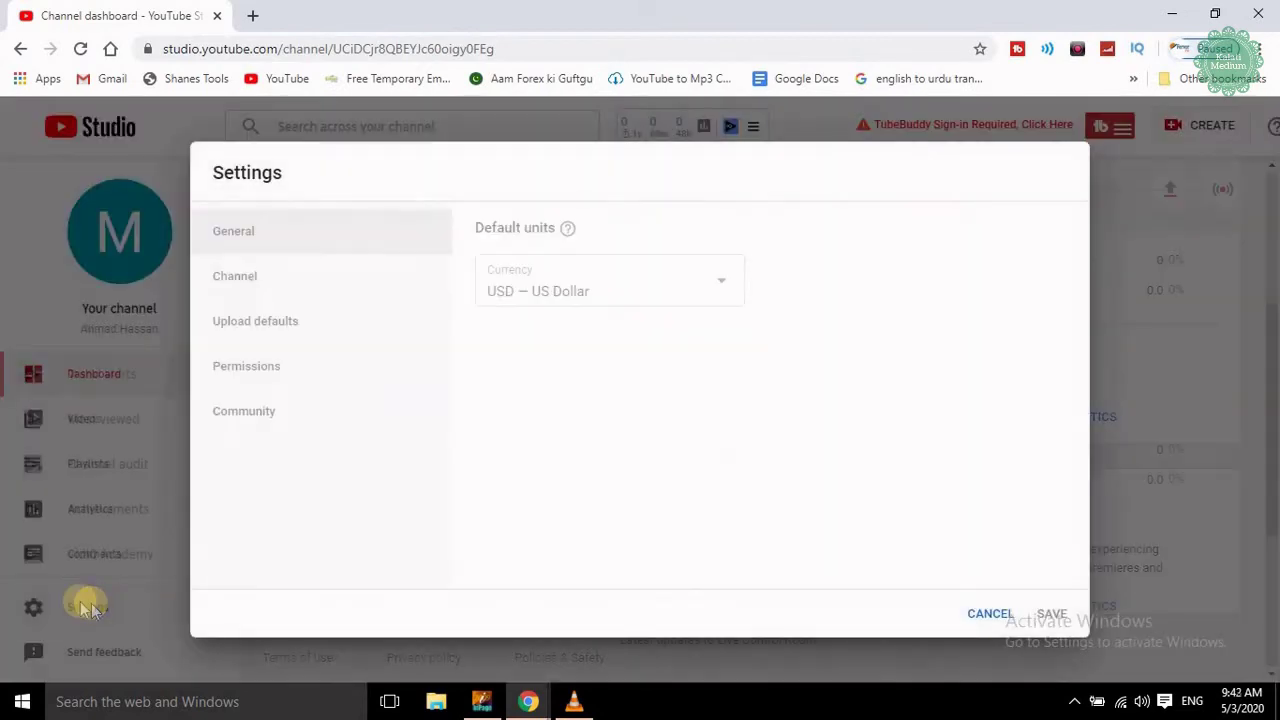
pyautogui.click(241, 282)
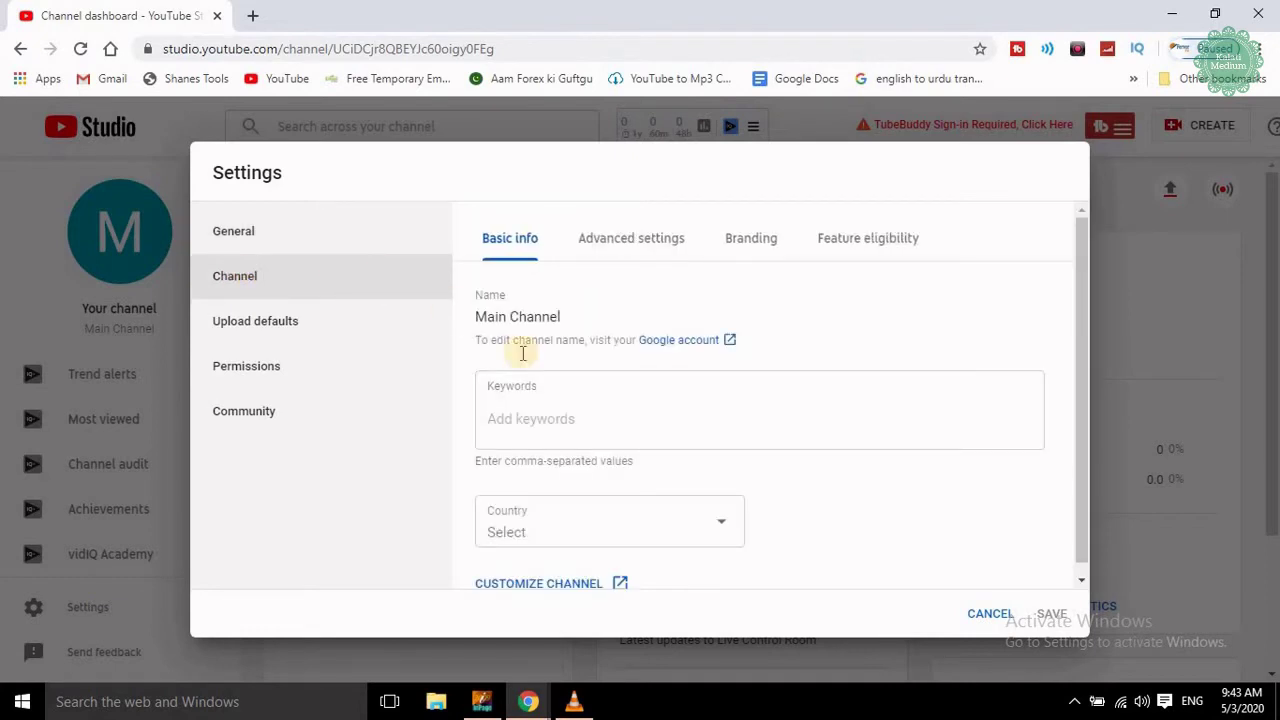
pyautogui.scroll(-1, 540, 550)
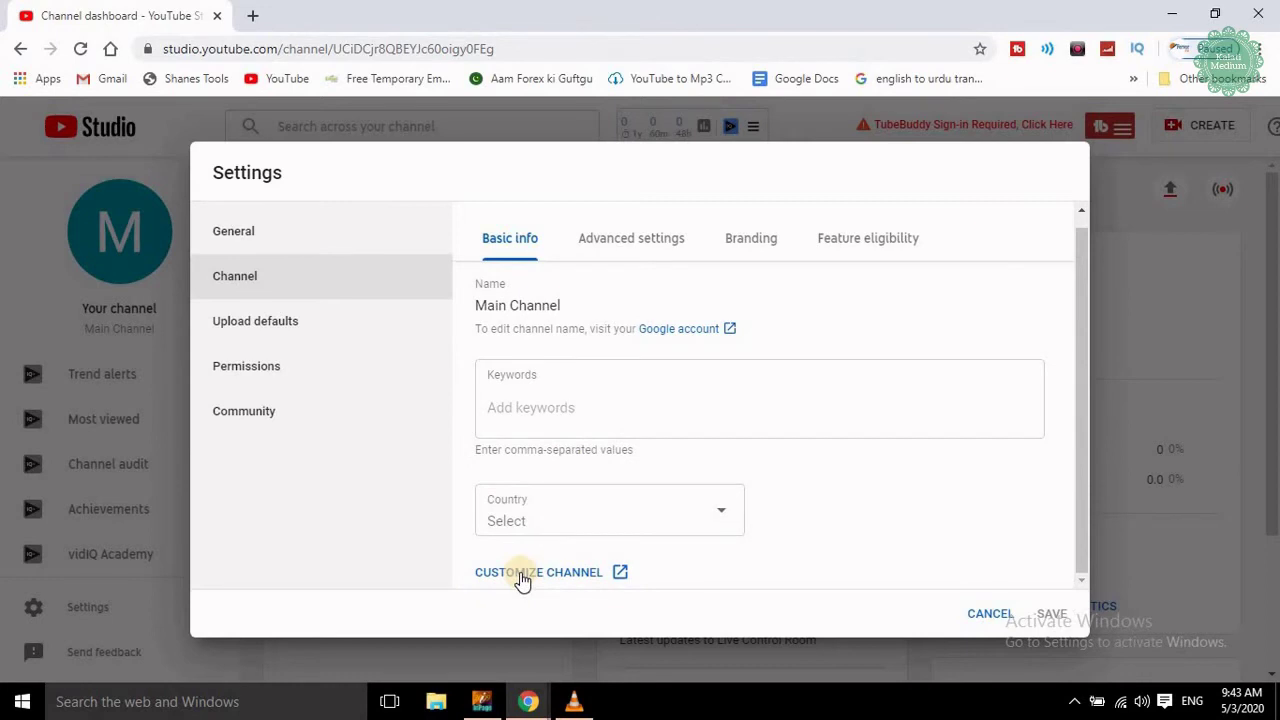
pyautogui.click(520, 575)
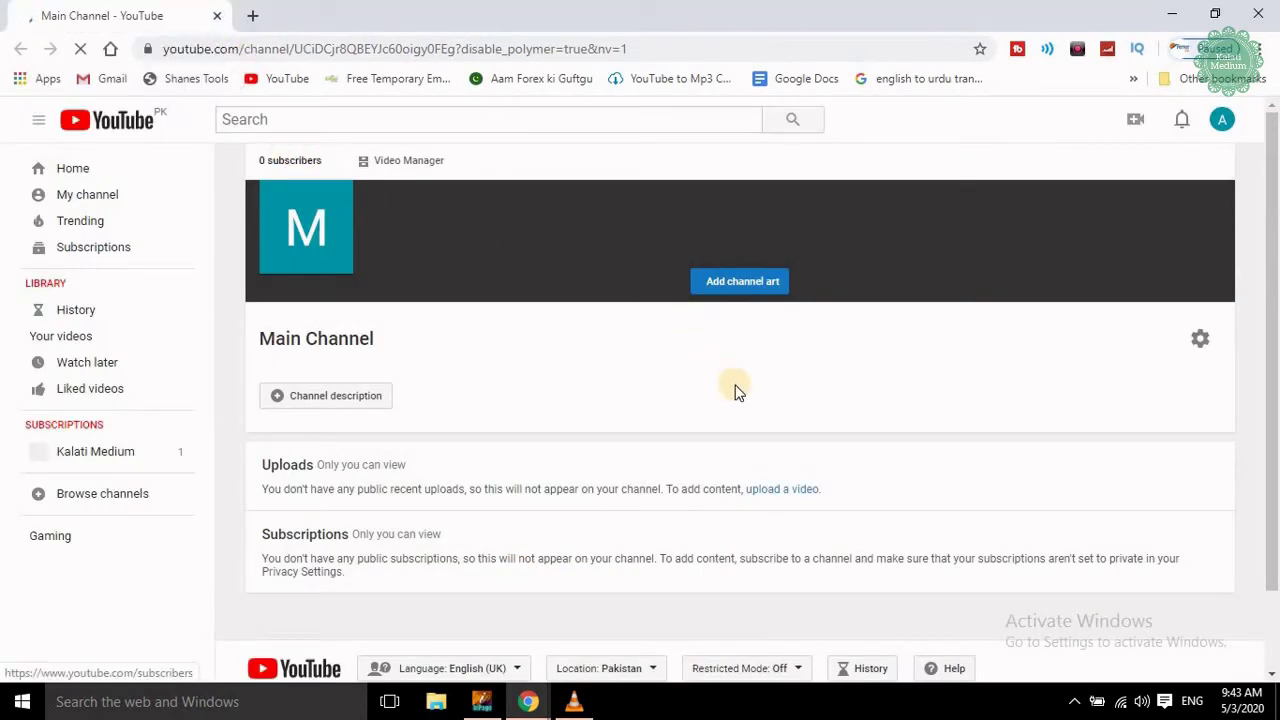
# Open the YouTube account settings for Main Channel and start creating a new channel
pyautogui.click(1226, 122)
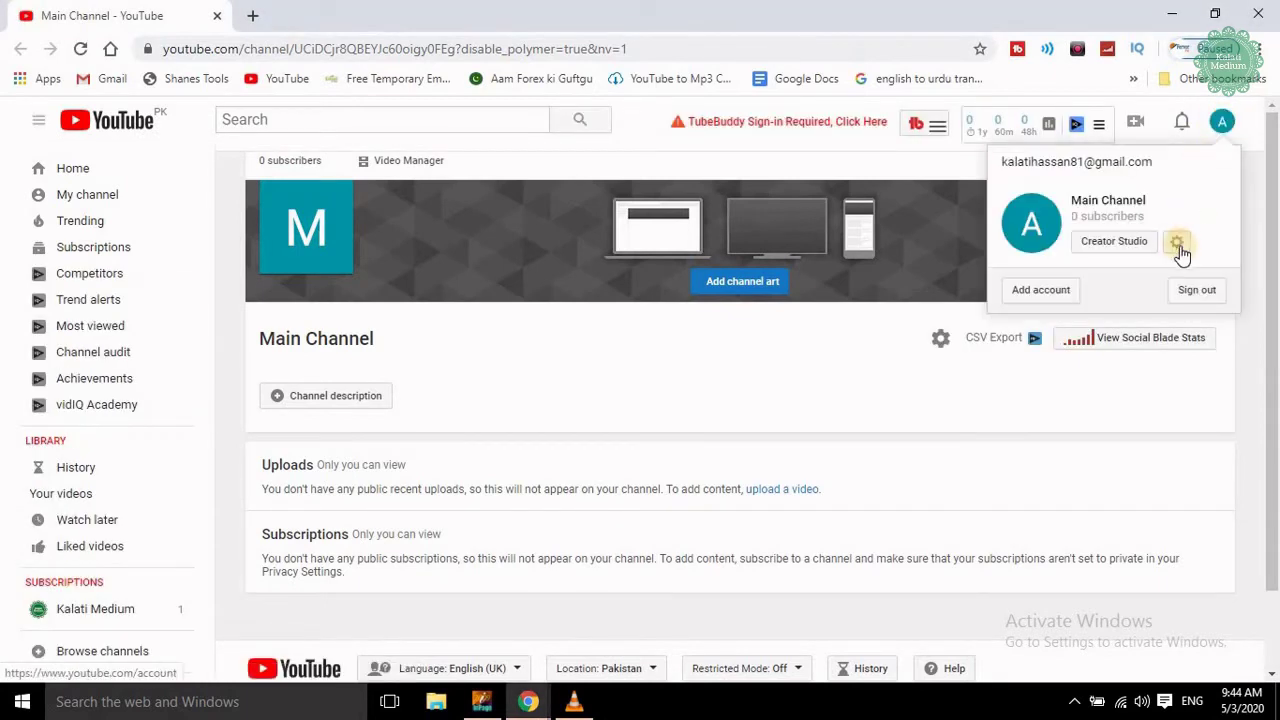
pyautogui.click(1175, 242)
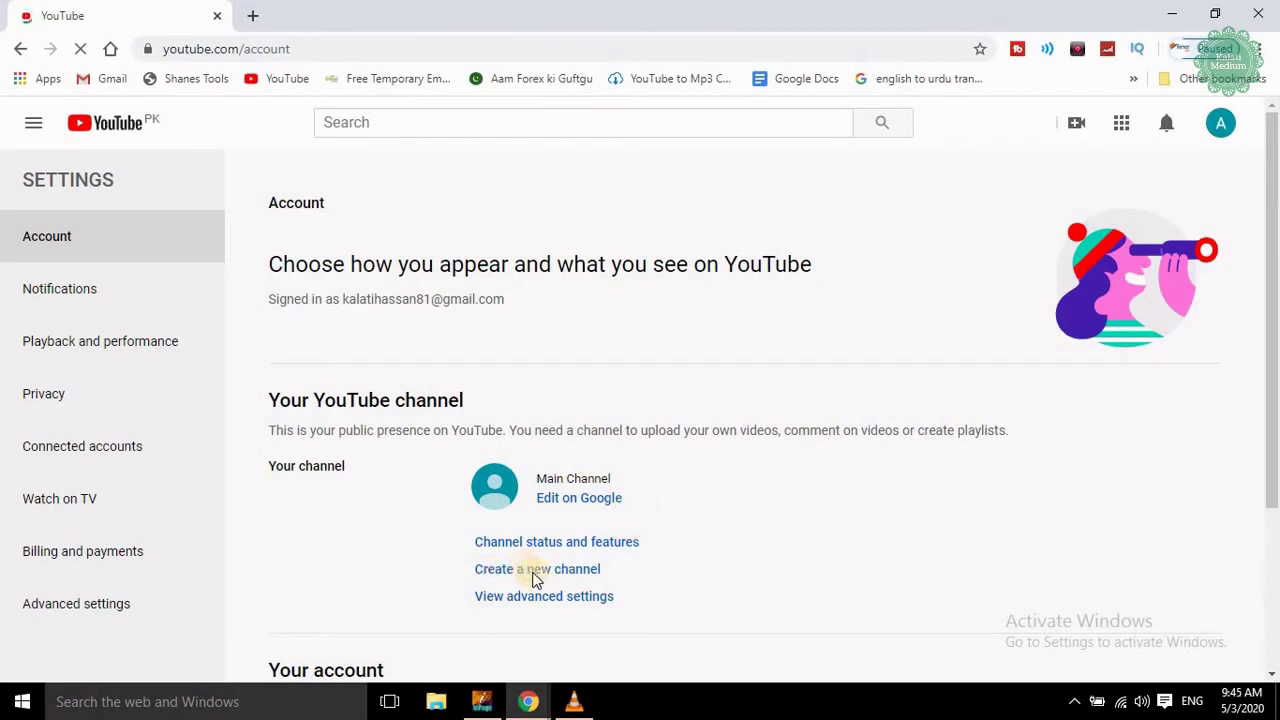
pyautogui.tripleClick(488, 577)
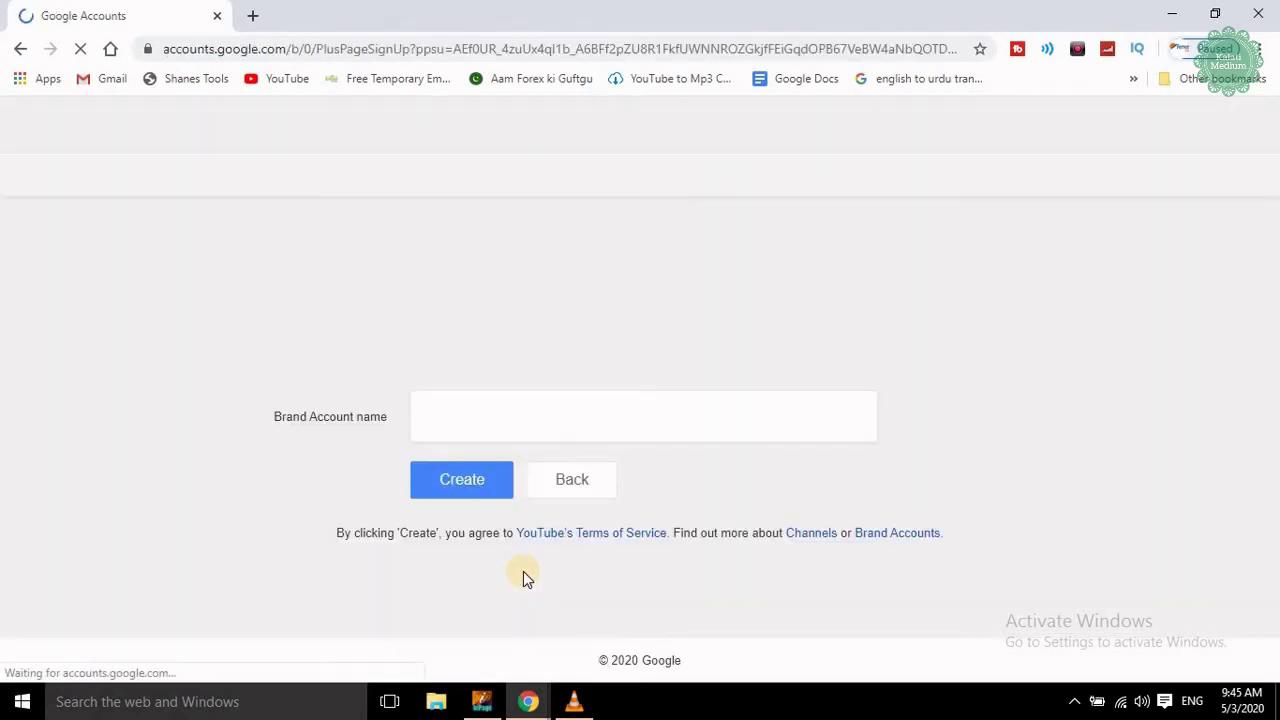
# Name the new Brand Account Islamic Topic and submit it for creation
pyautogui.click(431, 414)
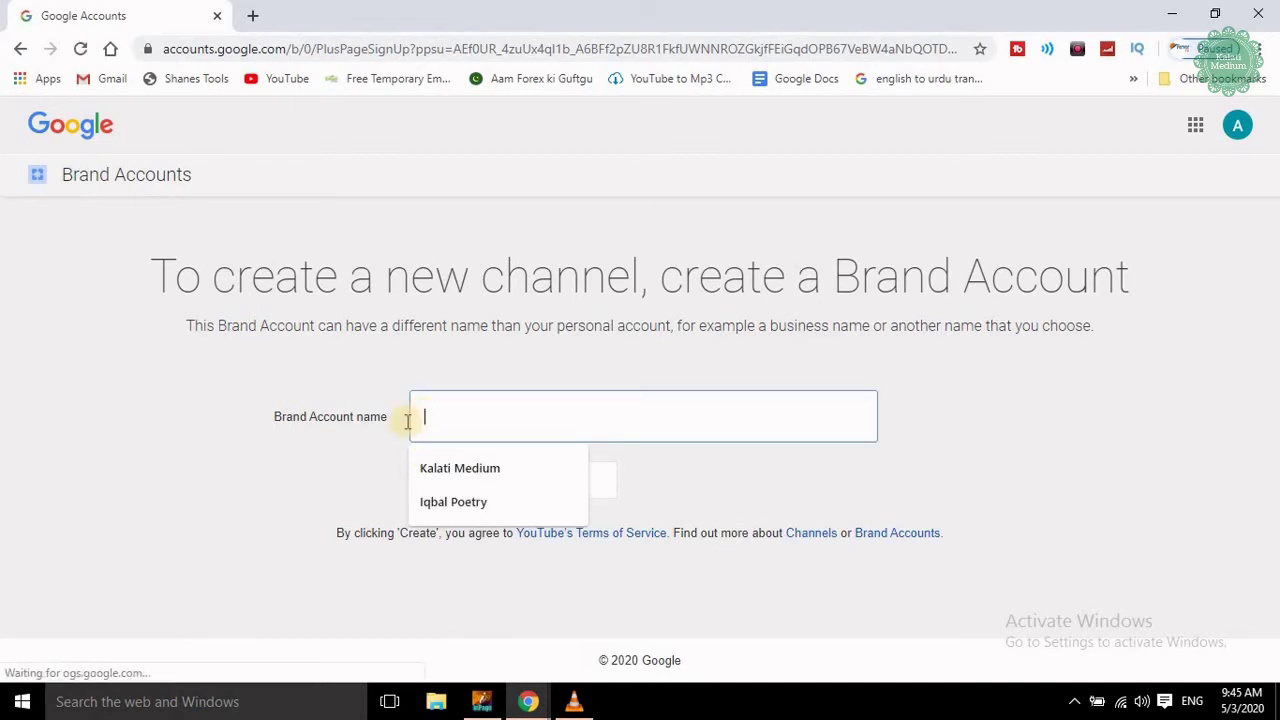
pyautogui.click(323, 438)
pyautogui.click(435, 416)
pyautogui.write('Islamic')
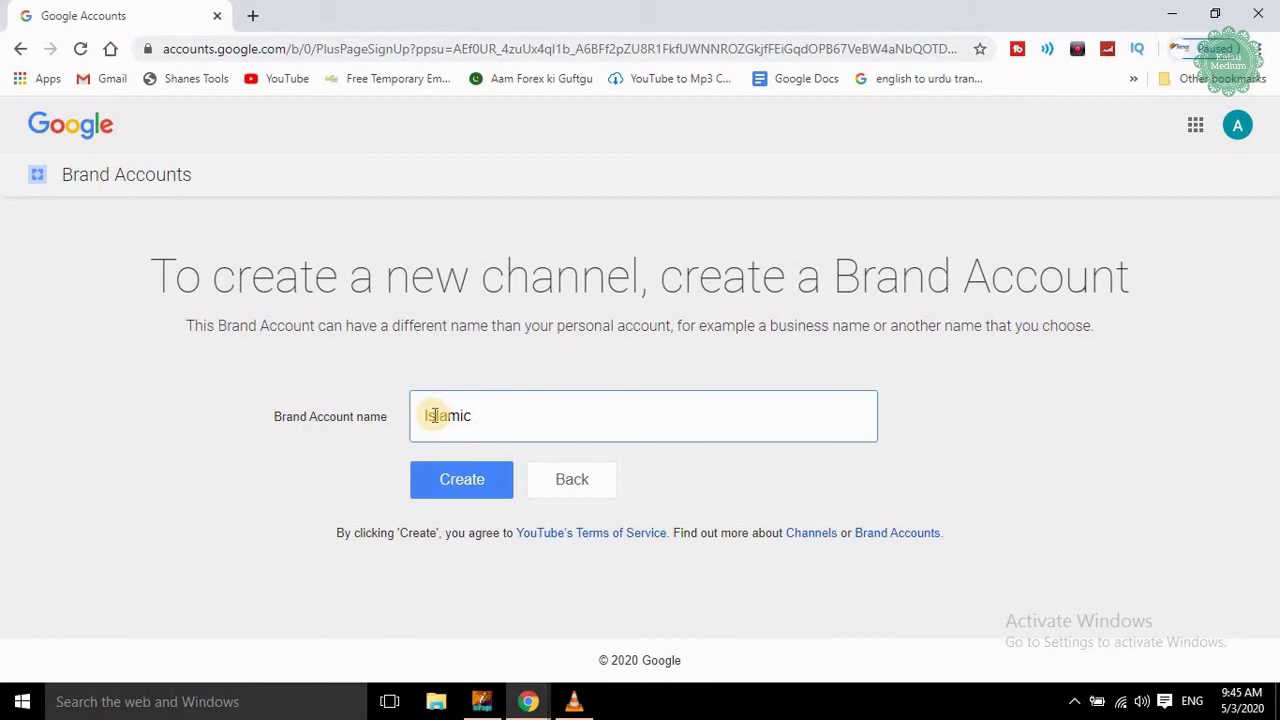
pyautogui.write('Topic')
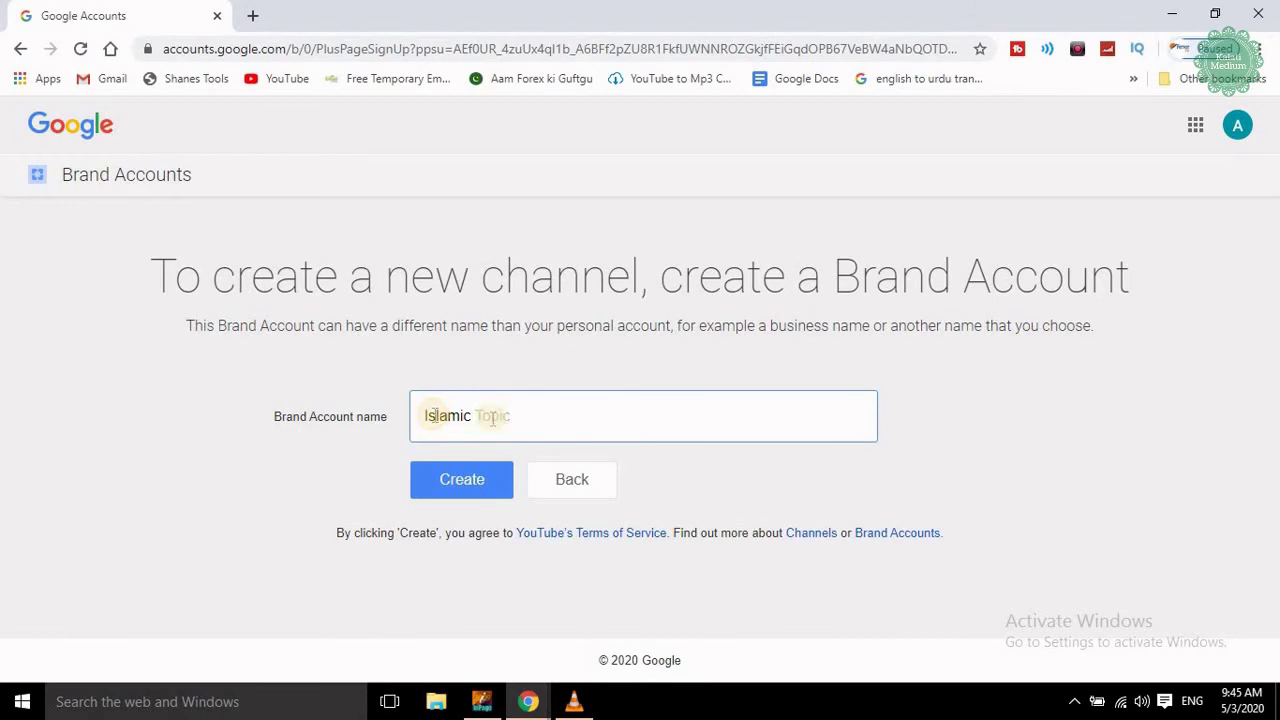
pyautogui.click(462, 482)
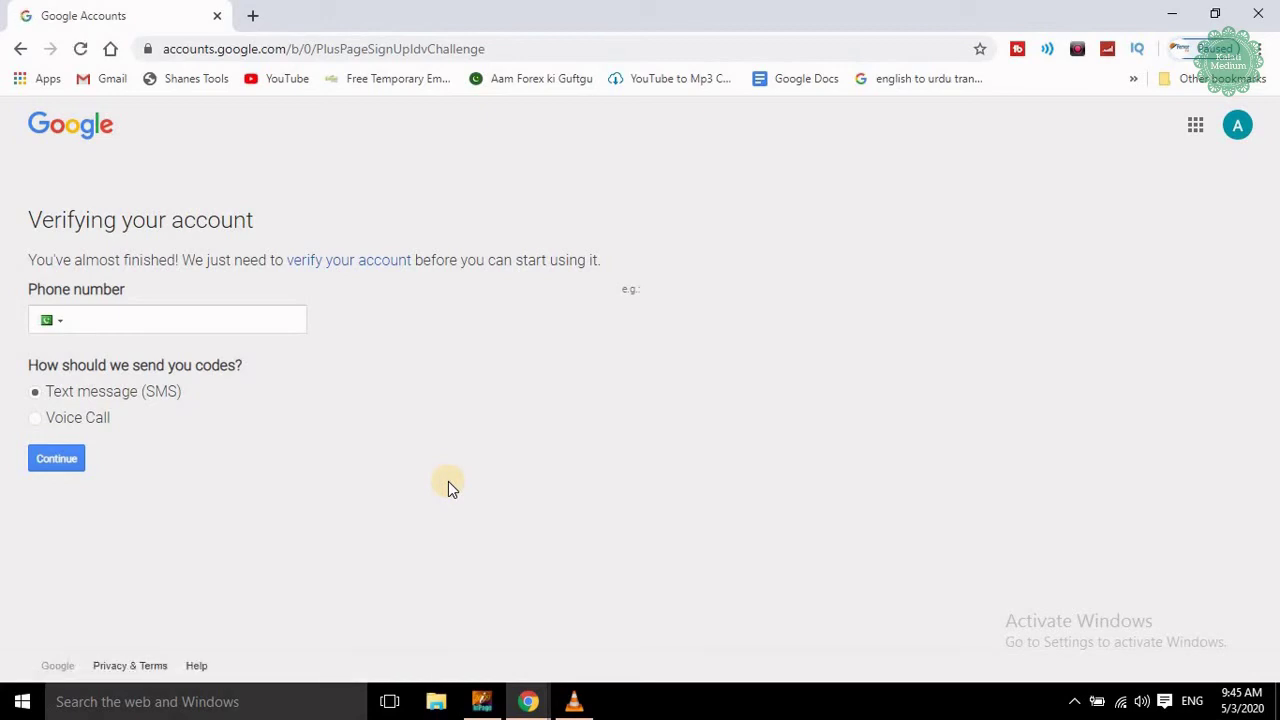
# Verify the account by entering the phone number, requesting a text message code and submitting the verification code
pyautogui.click(172, 322)
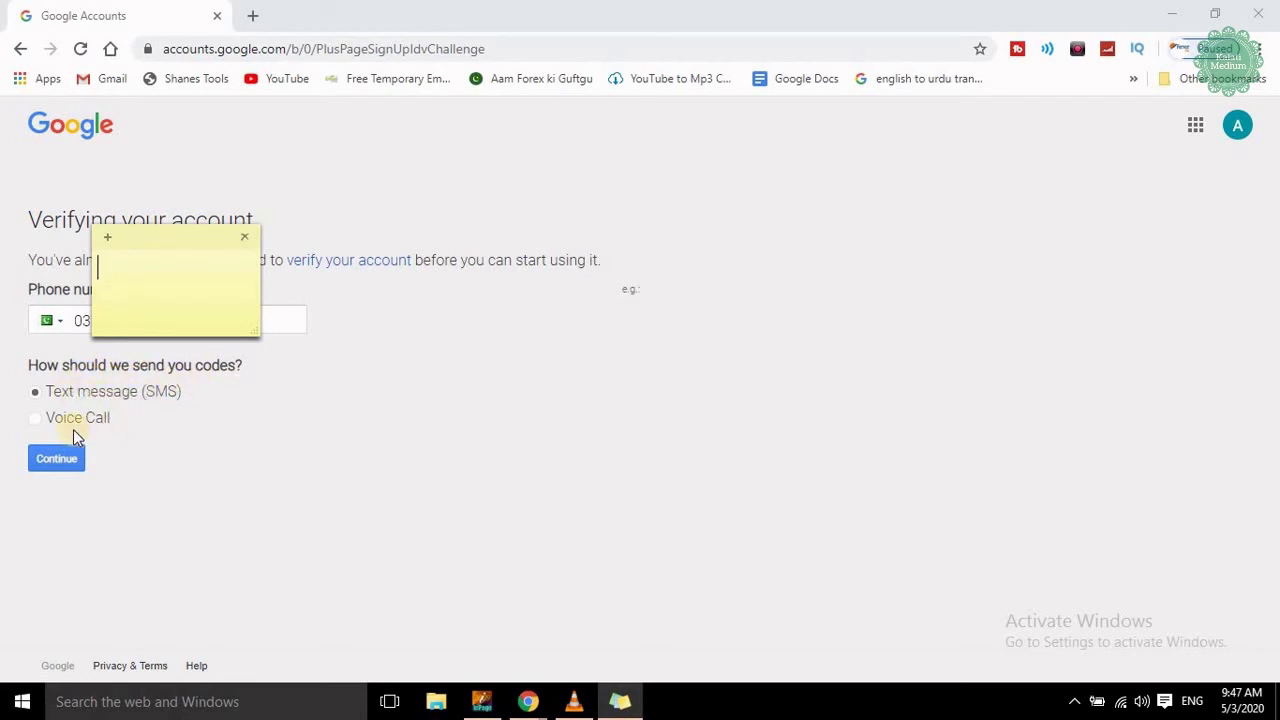
pyautogui.click(58, 458)
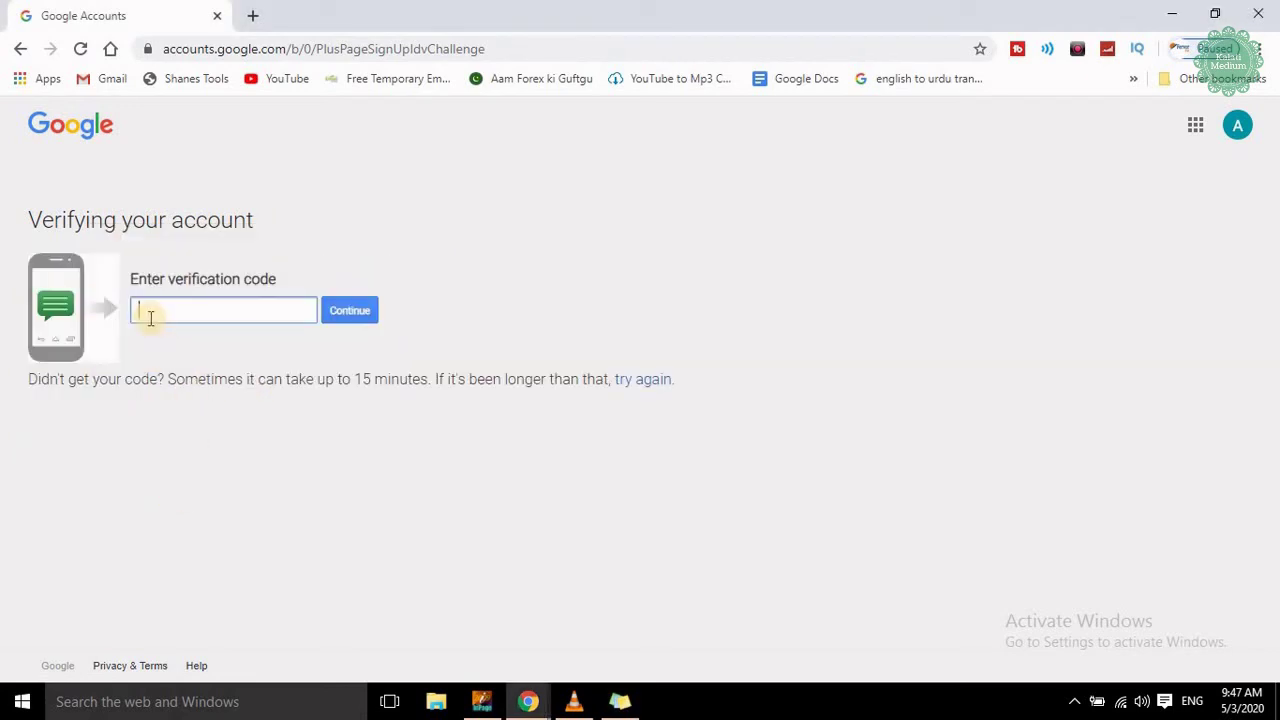
pyautogui.hotkey('ctrl', 'v')
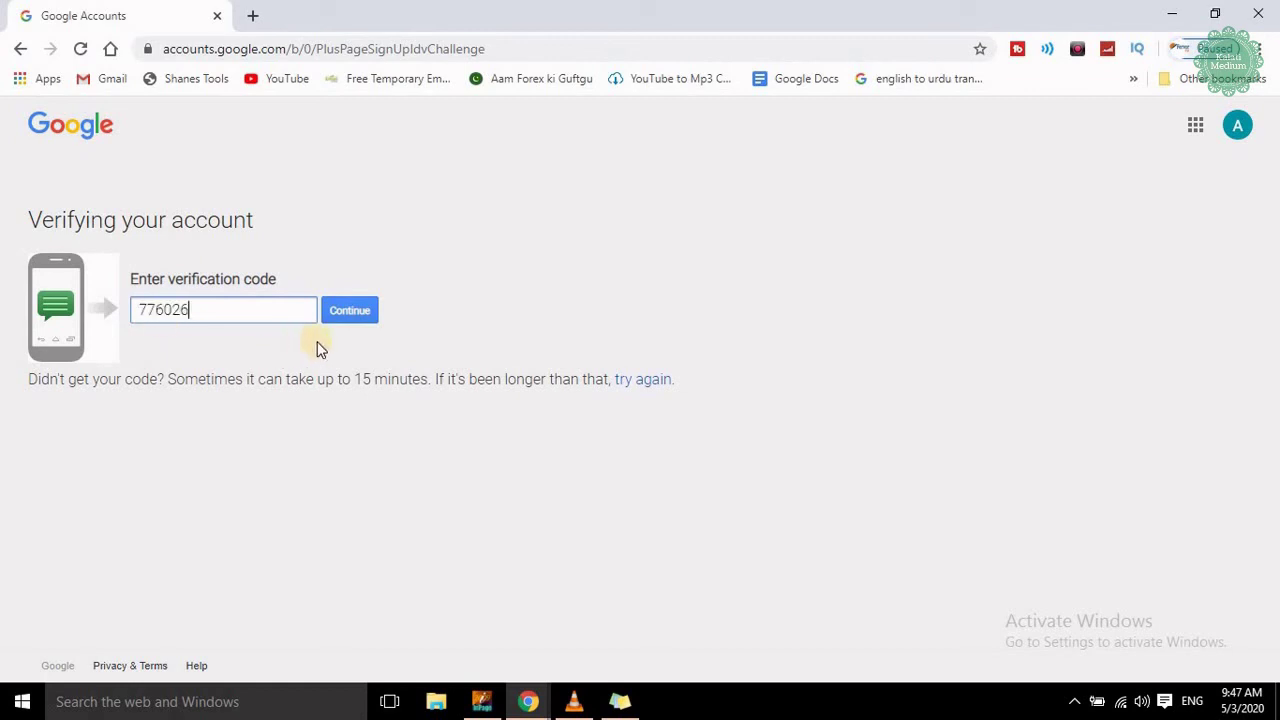
pyautogui.click(351, 312)
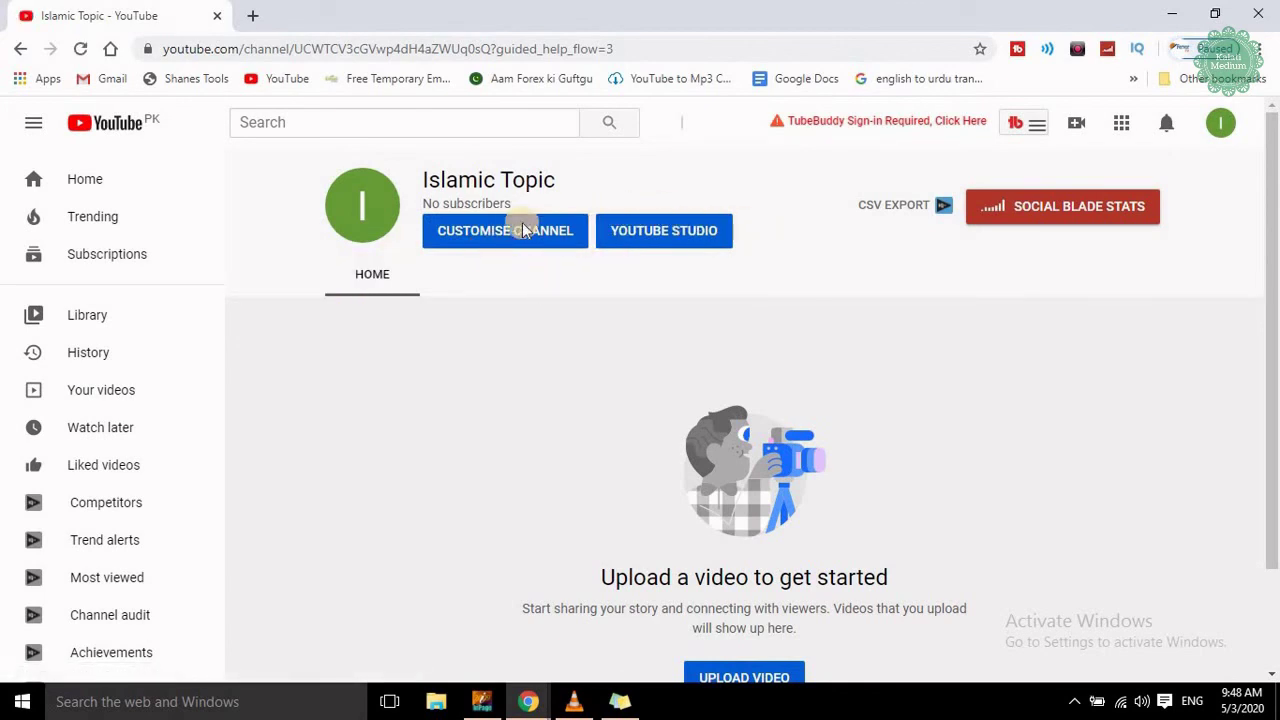
# Open the new channel's customisation page and look over its channel art area and sections
pyautogui.scroll(-1, 570, 450)
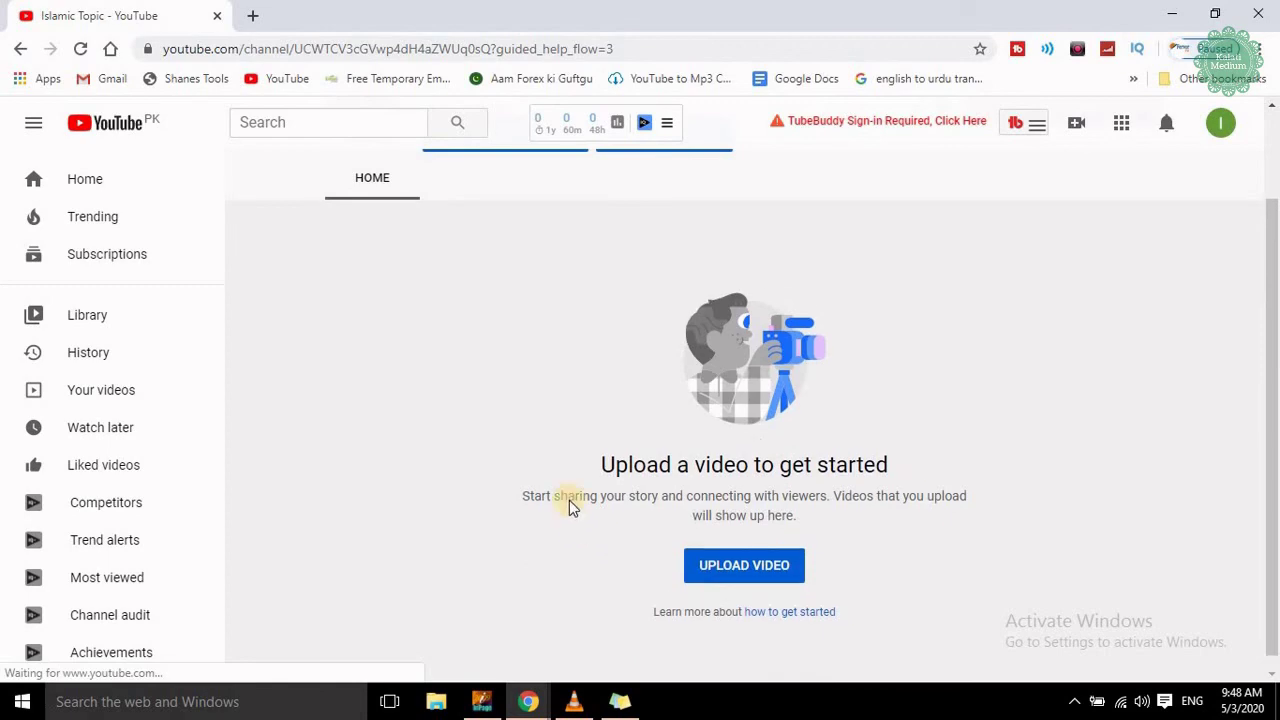
pyautogui.scroll(1, 569, 500)
pyautogui.click(509, 234)
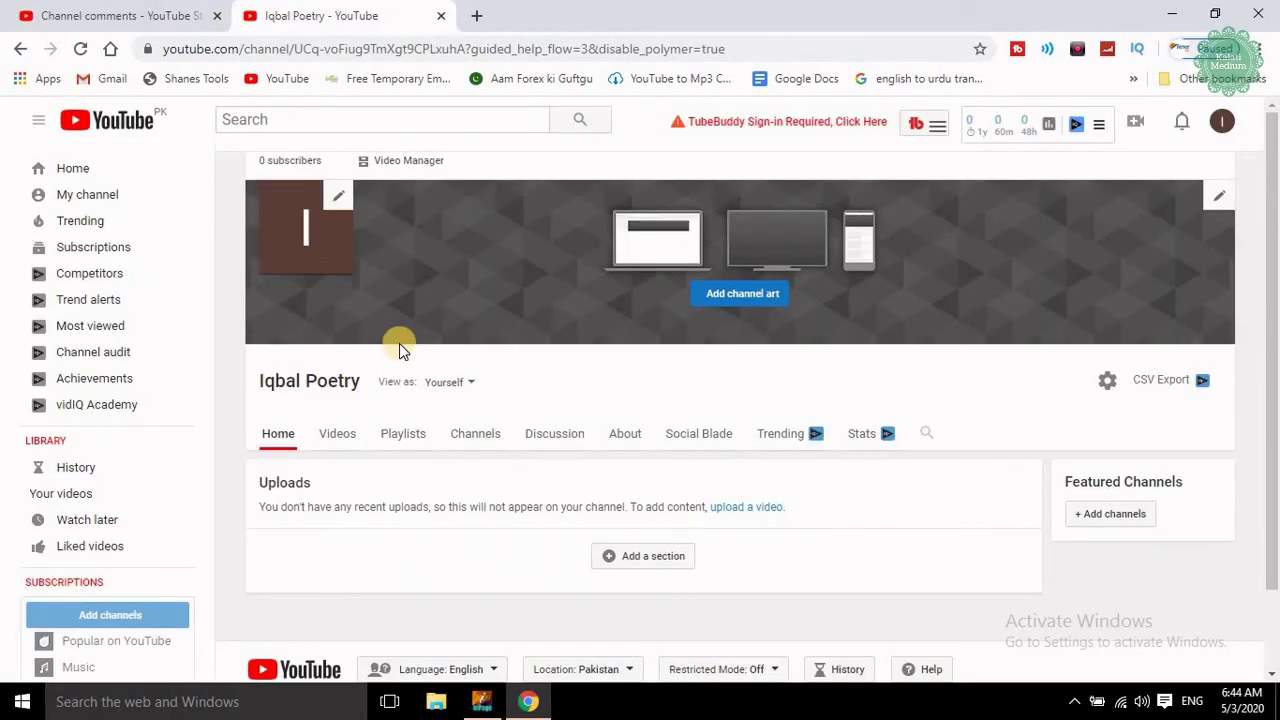
pyautogui.scroll(-1, 420, 406)
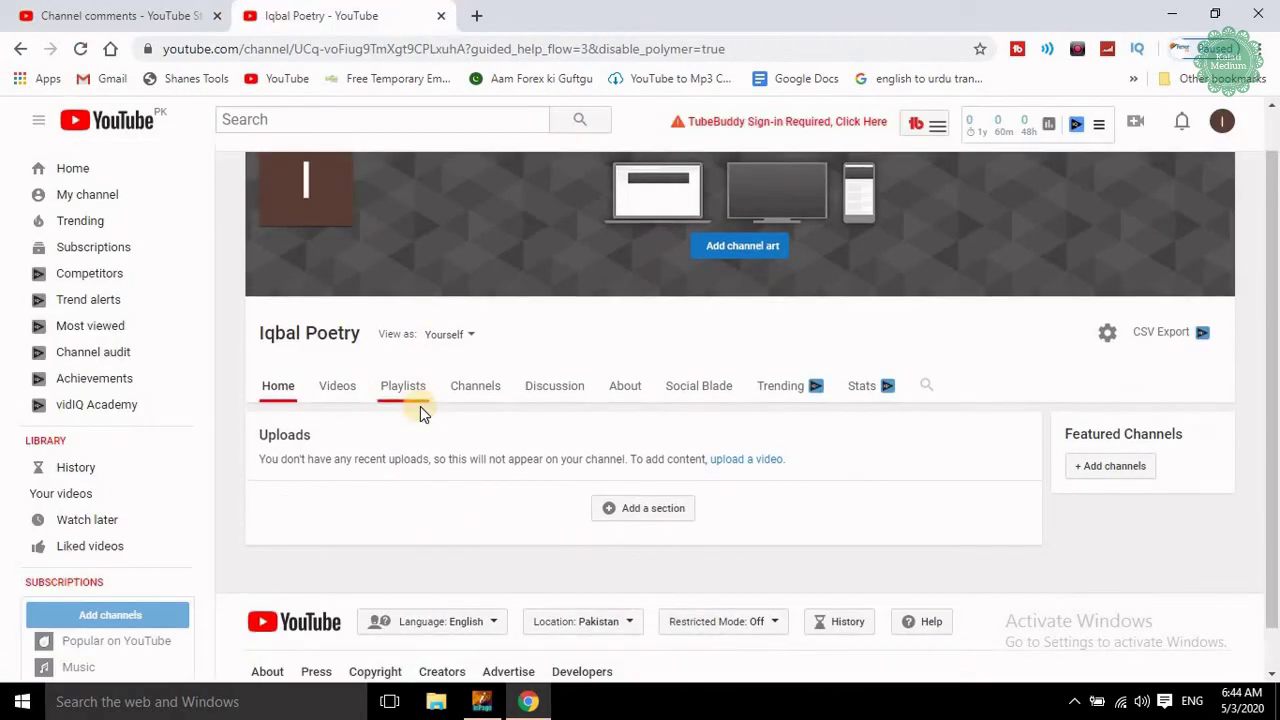
pyautogui.scroll(1, 420, 406)
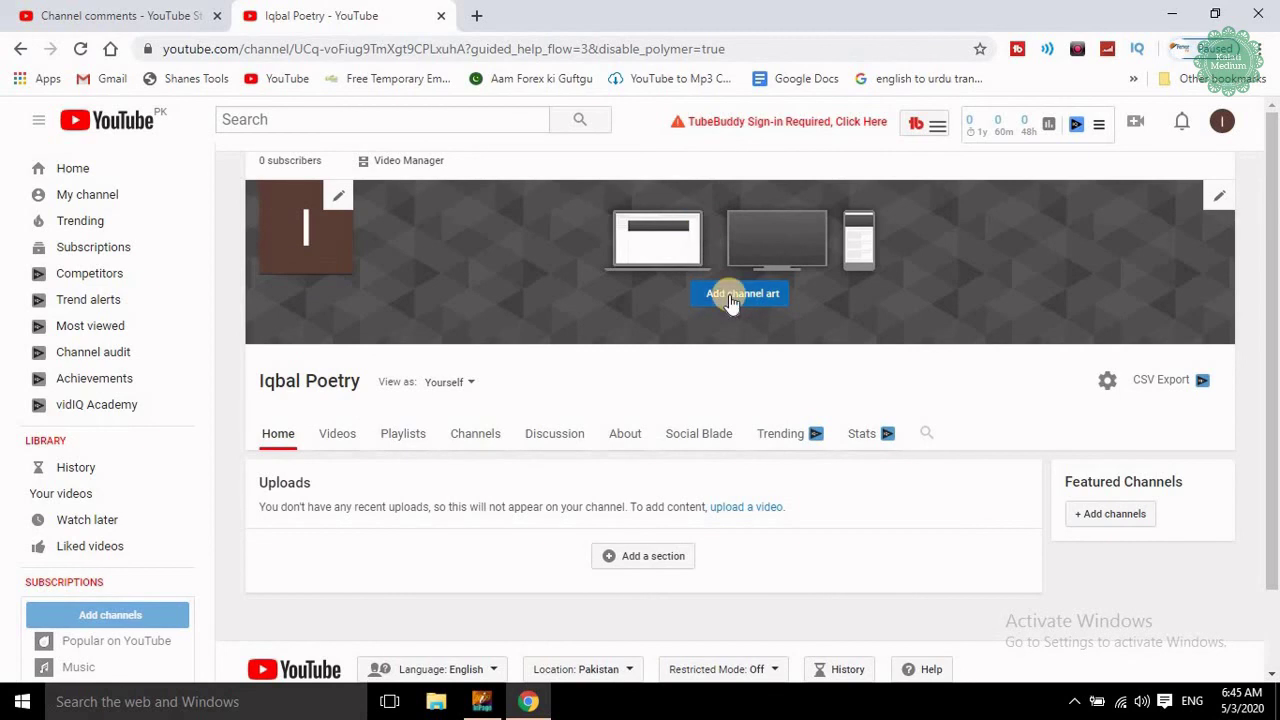